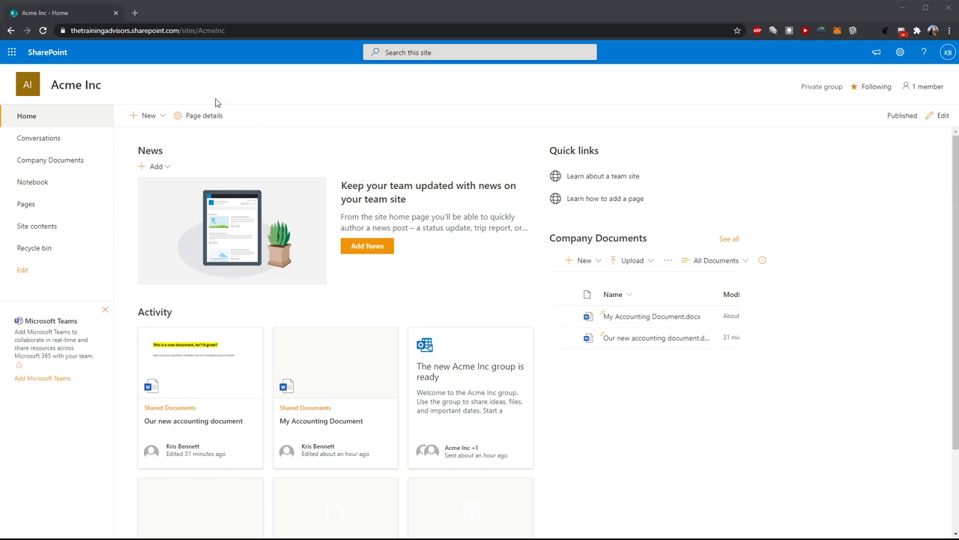
# Step: List the addable apps sorted by name and page forward to Tasks and Wiki Page Library
pyautogui.click(164, 120)
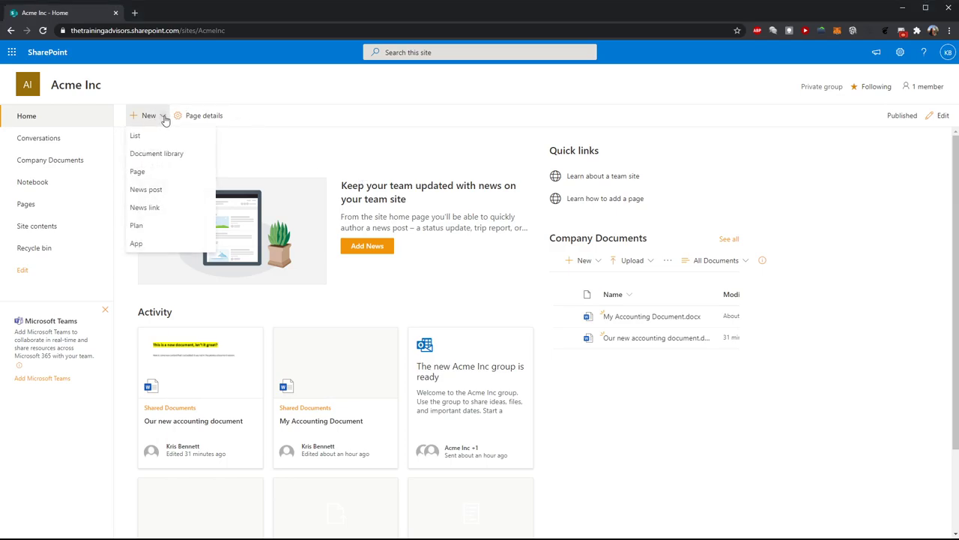
pyautogui.click(146, 246)
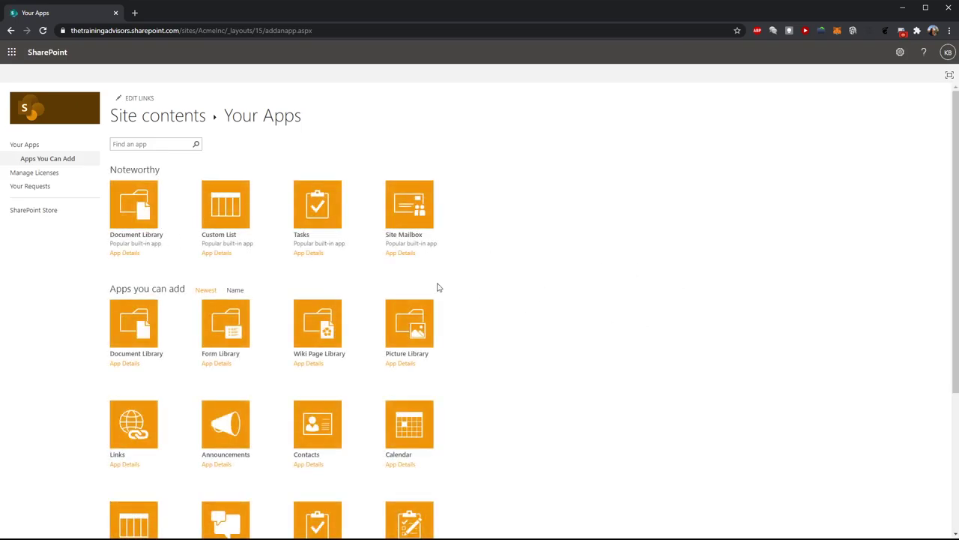
pyautogui.scroll(-2, 500, 295)
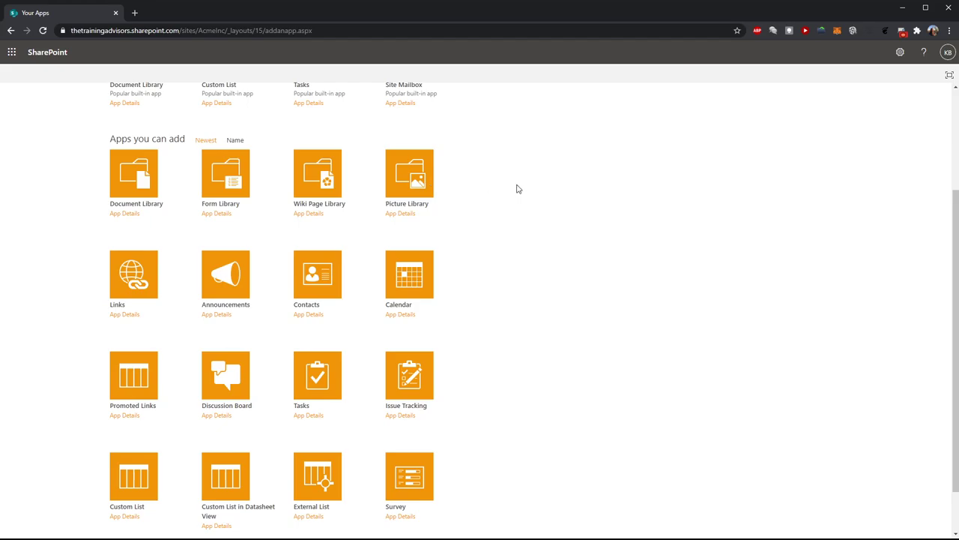
pyautogui.click(236, 141)
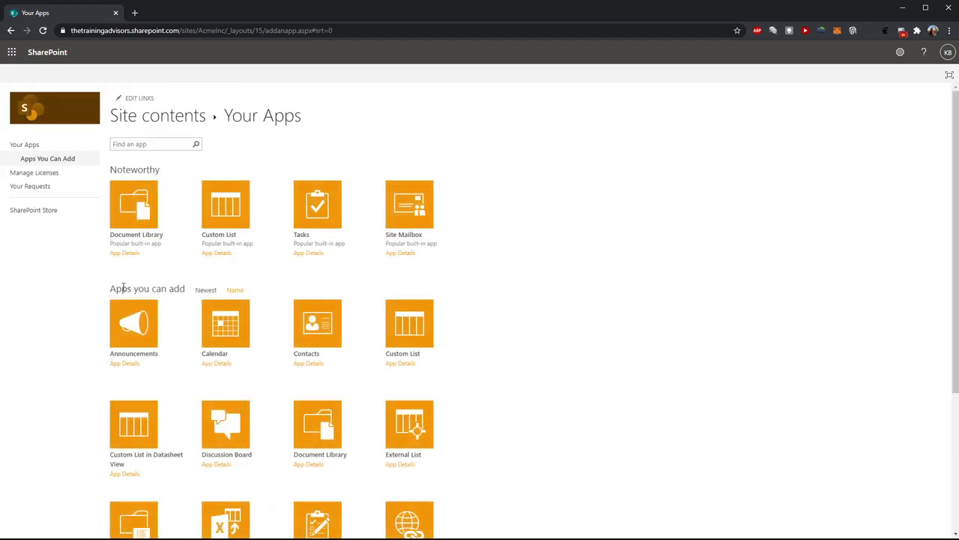
pyautogui.scroll(-2, 577, 343)
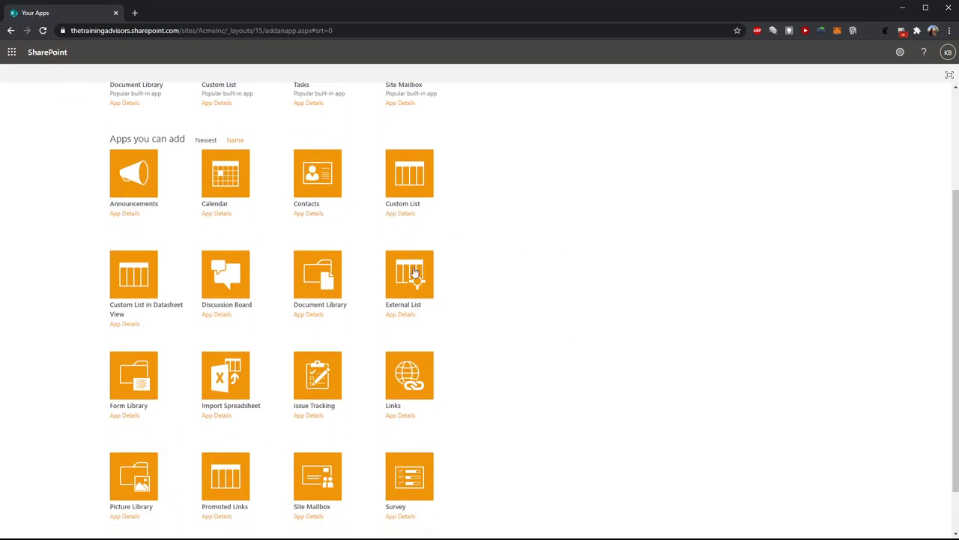
pyautogui.scroll(-1, 525, 401)
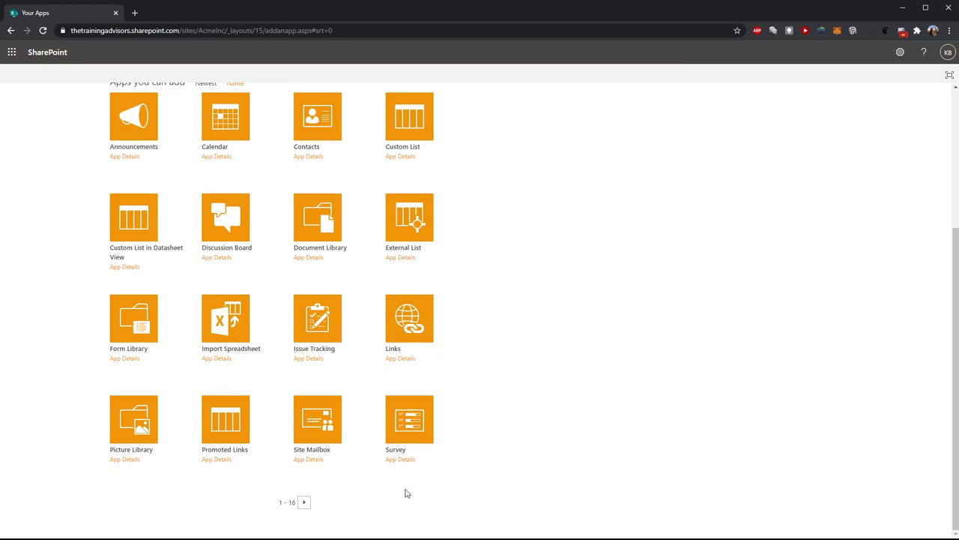
pyautogui.click(304, 504)
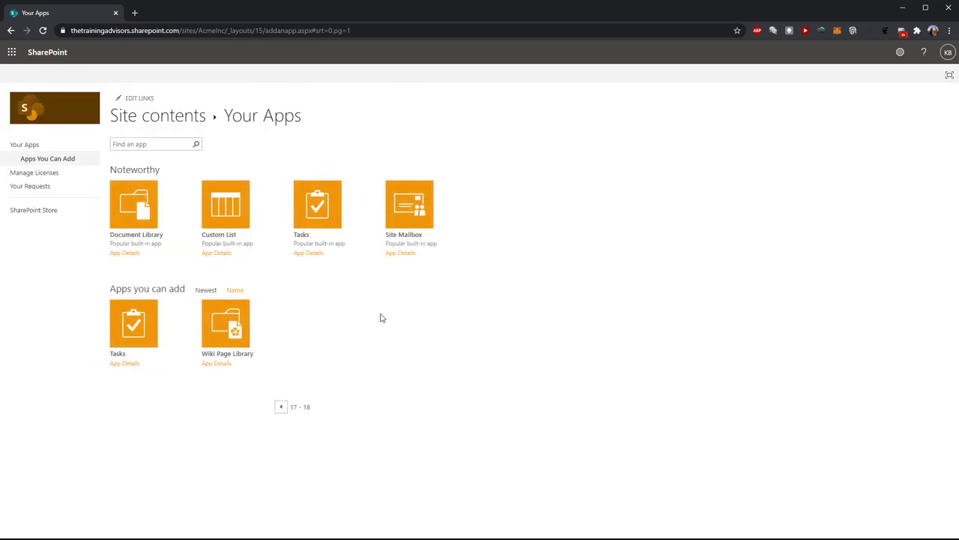
# Step: Create a Wiki Page Library named 'My New Site Wiki'
pyautogui.click(213, 334)
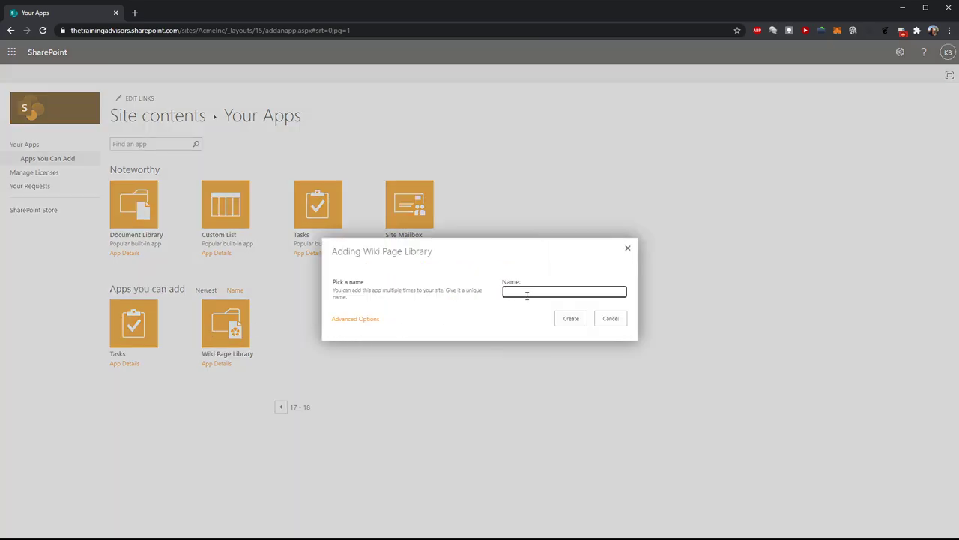
pyautogui.write('MY New Site Wik')
pyautogui.press('BackSpace')
pyautogui.write('y')
pyautogui.click(571, 319)
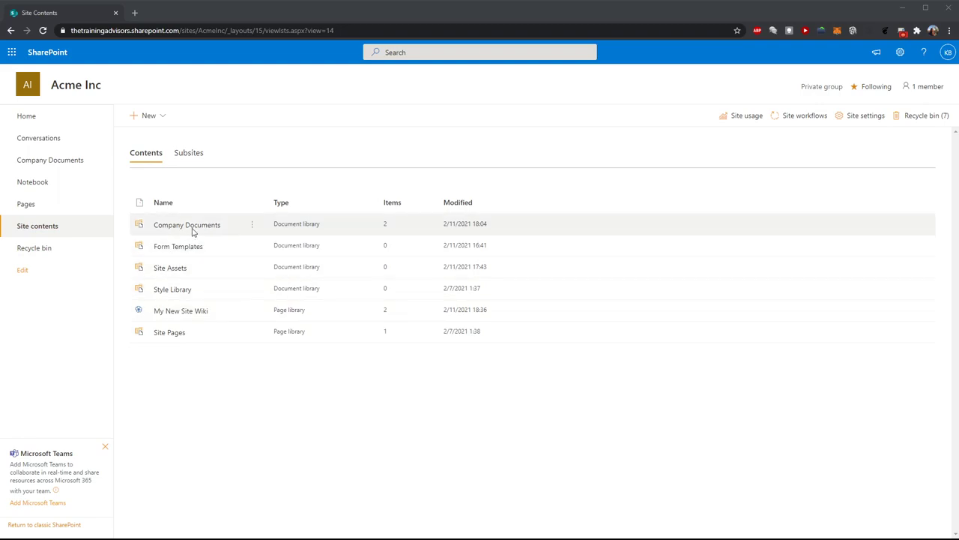
# Step: Open the My New Site Wiki Home page and show its PAGE ribbon commands
pyautogui.click(186, 318)
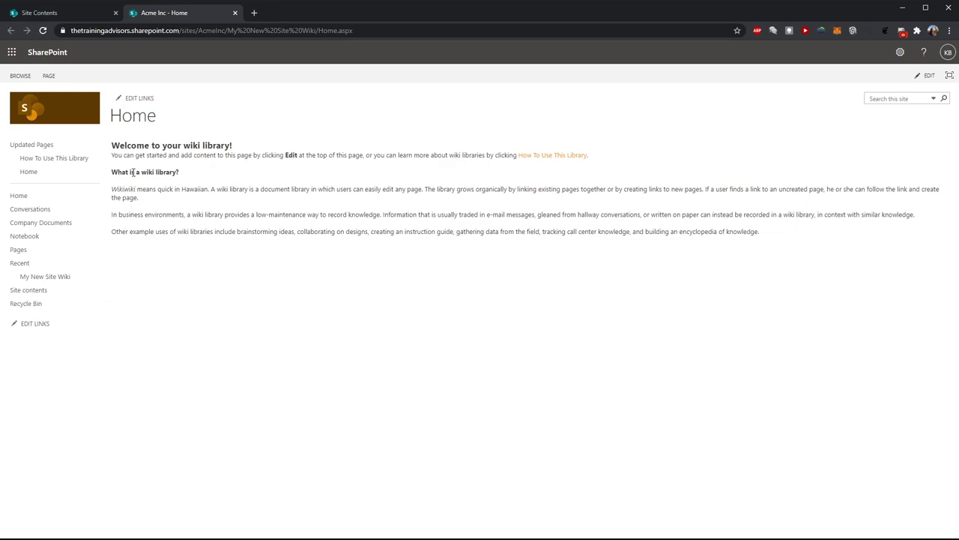
pyautogui.click(49, 76)
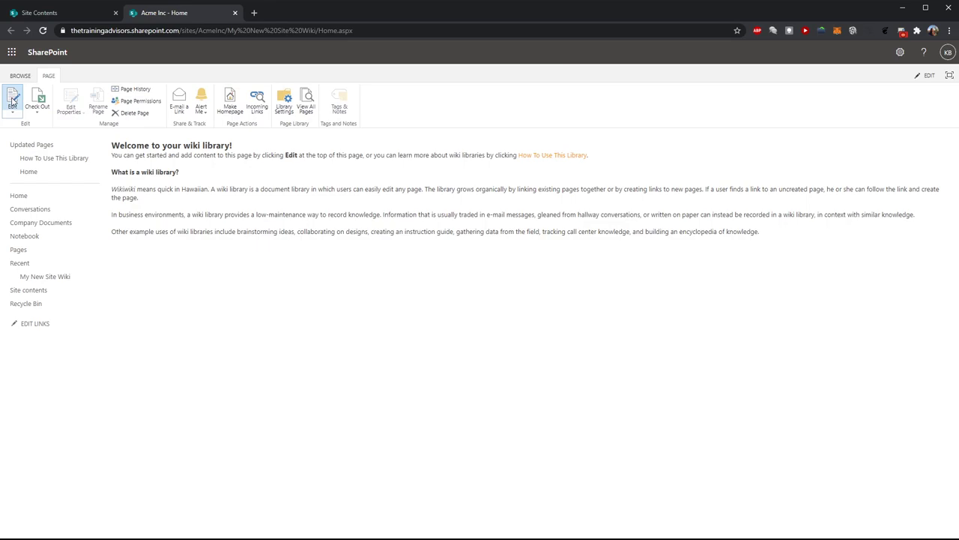
# Step: Replace the Home page's welcome text with 'Here are some topics in this wiki:'
pyautogui.click(13, 101)
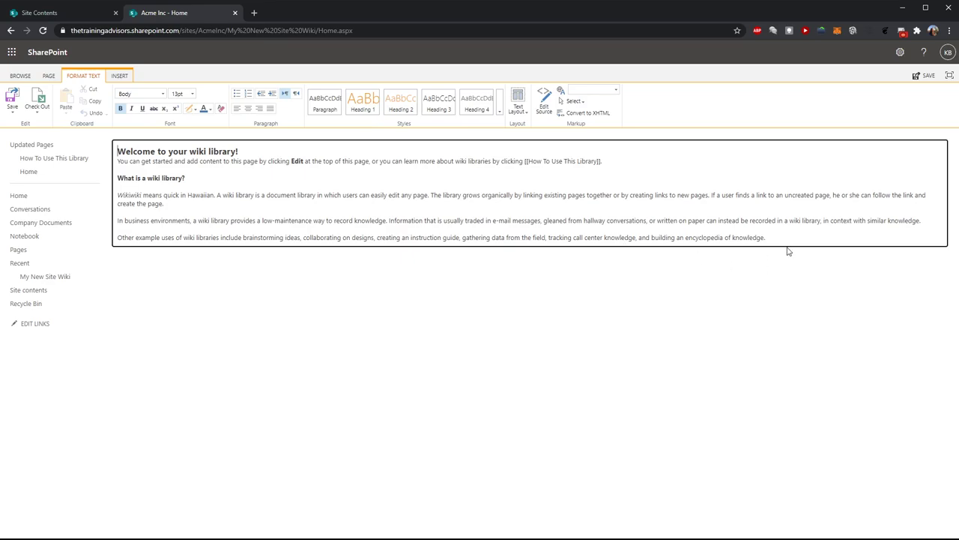
pyautogui.moveTo(790, 242); pyautogui.dragTo(64, 145)
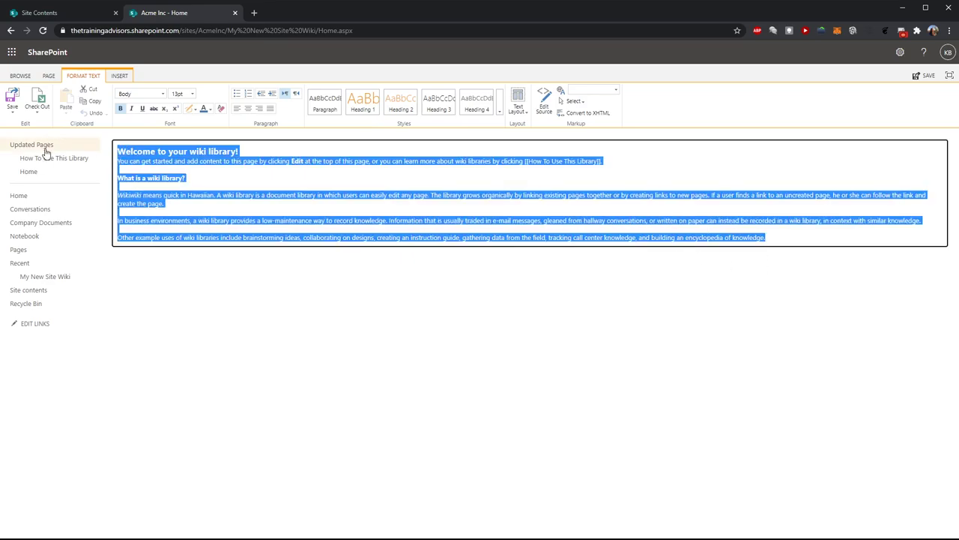
pyautogui.press('Delete')
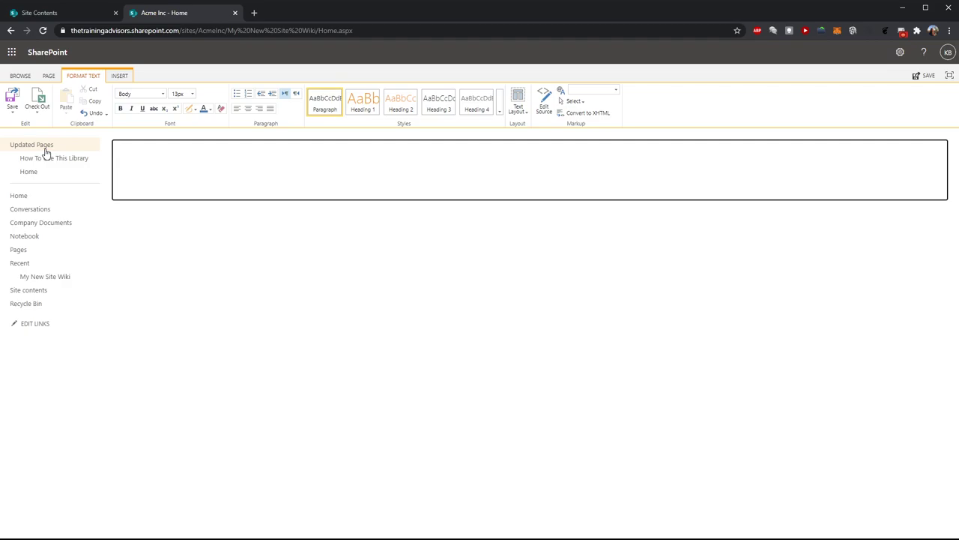
pyautogui.write('Here are some topics in this wiki:')
# Step: Make the intro line 18pt and begin a '[[' link on a new line below it
pyautogui.moveTo(213, 150); pyautogui.dragTo(111, 150)
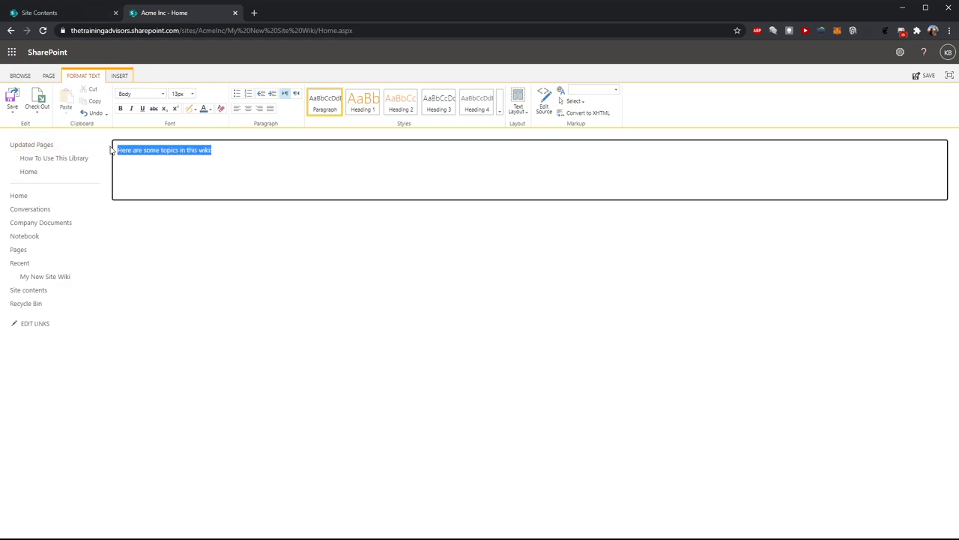
pyautogui.click(192, 93)
pyautogui.click(182, 155)
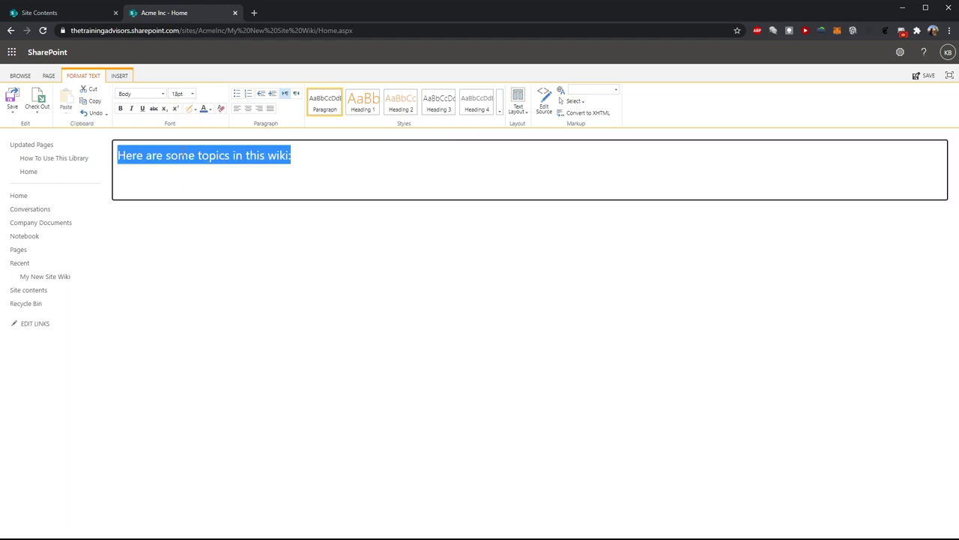
pyautogui.click(203, 182)
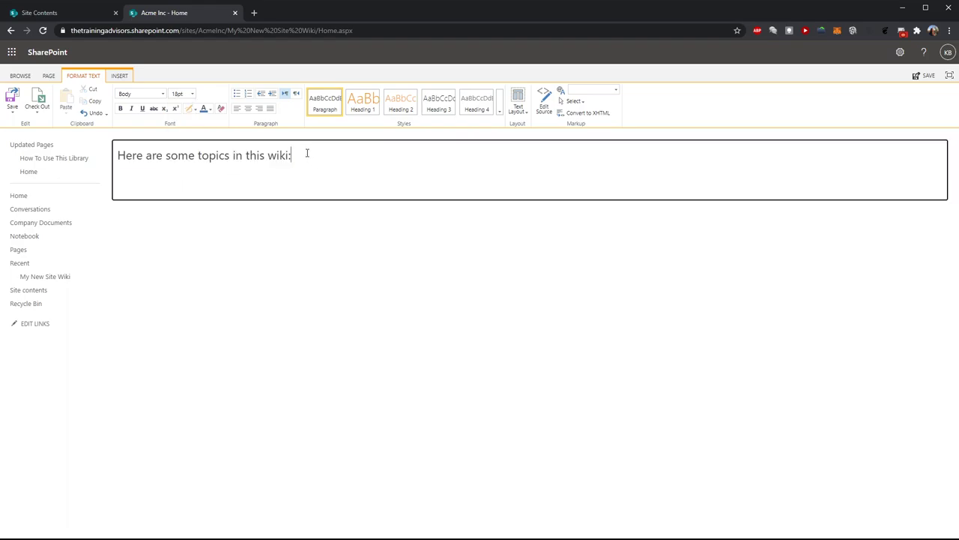
pyautogui.press('Return')
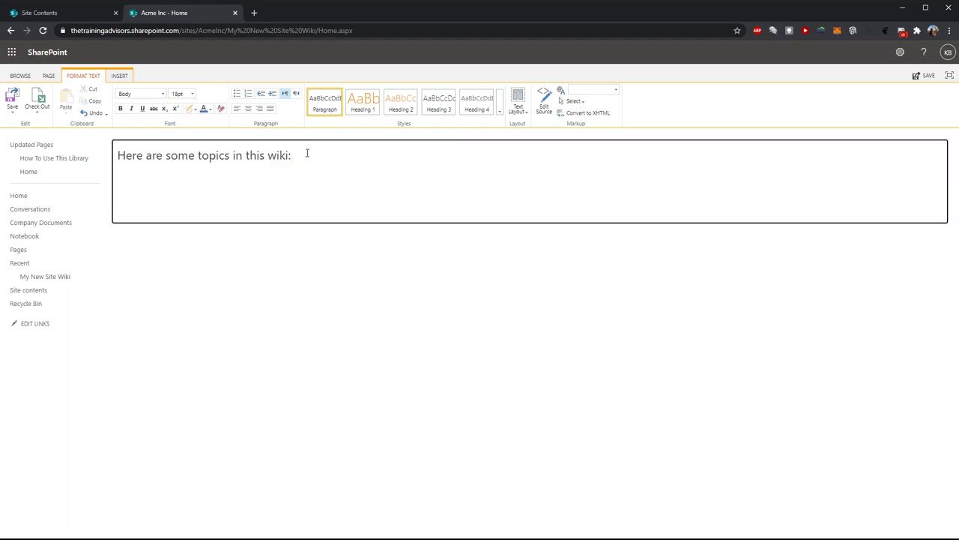
pyautogui.write('--')
pyautogui.press('BackSpace')
pyautogui.press('BackSpace')
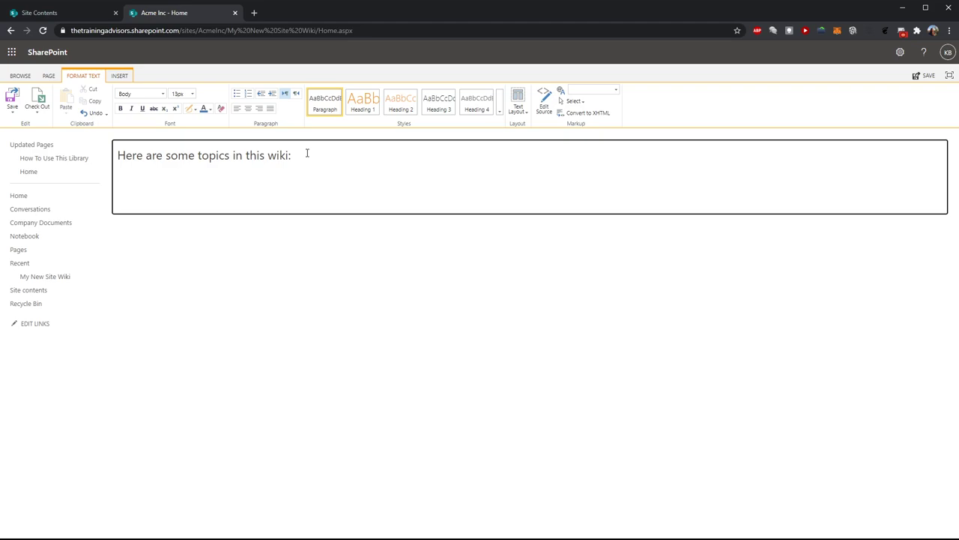
pyautogui.press('Return')
pyautogui.write('[[')
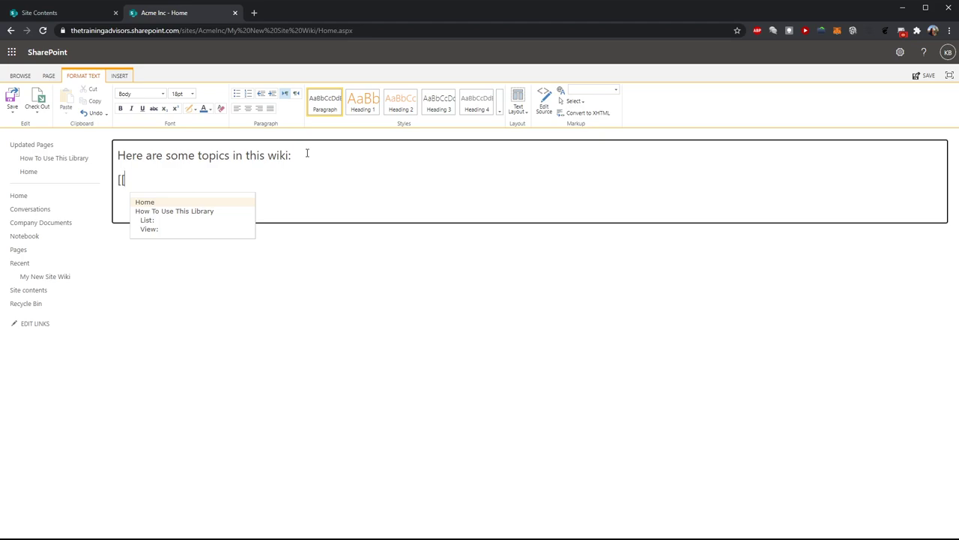
# Step: Add [[Topic One]], [[Topic Two]] and [[Topic Three]] links on separate lines, then save
pyautogui.write('Topic')
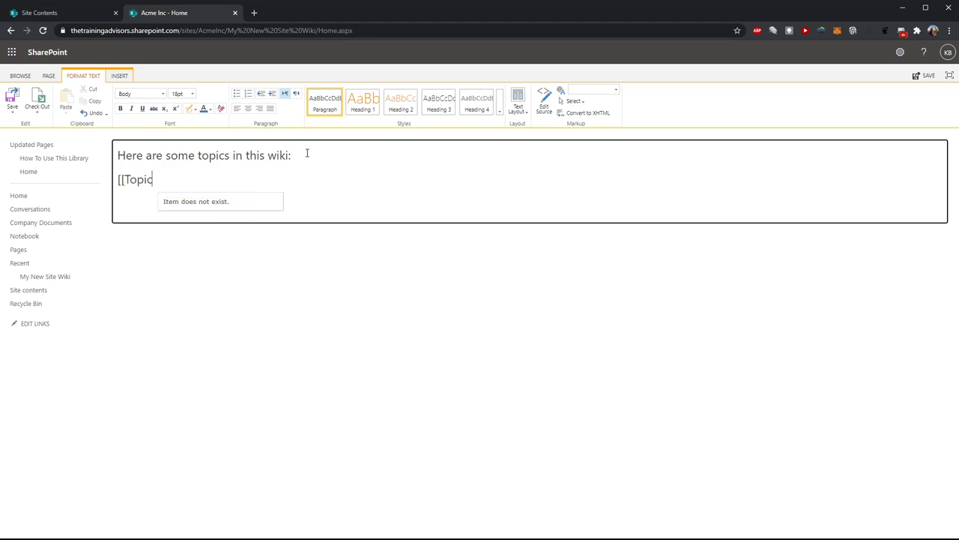
pyautogui.write(' One]]')
pyautogui.press('Return')
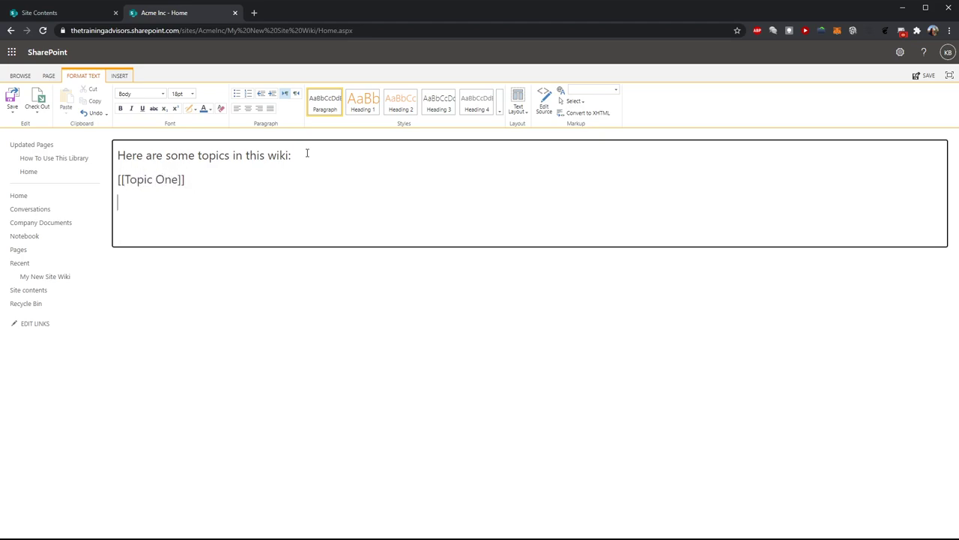
pyautogui.write('[[Topic T')
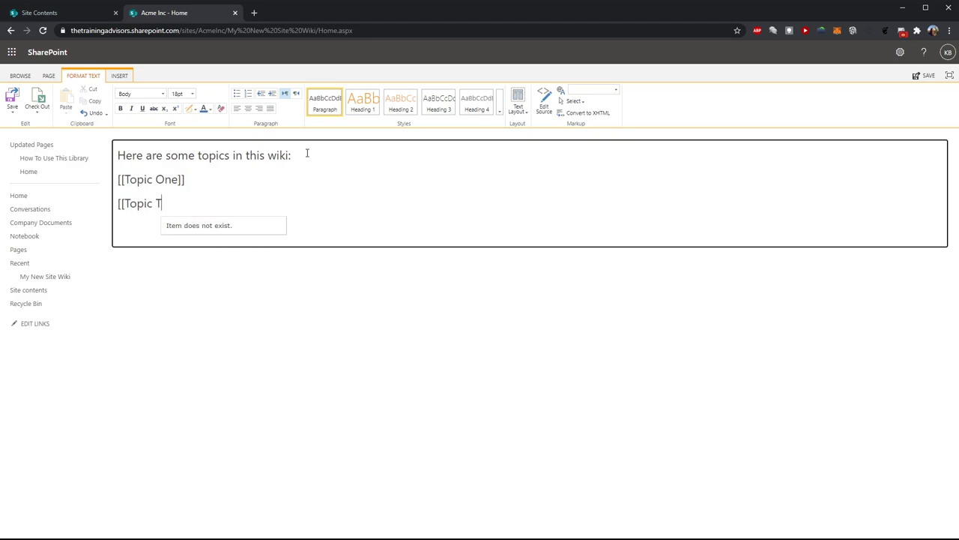
pyautogui.write('wo]]')
pyautogui.press('Return')
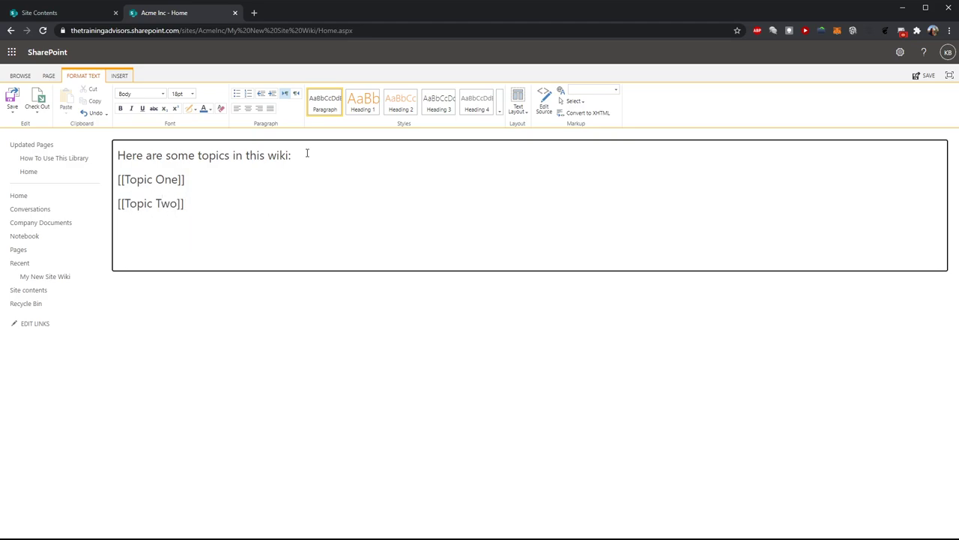
pyautogui.write('[[Topic ')
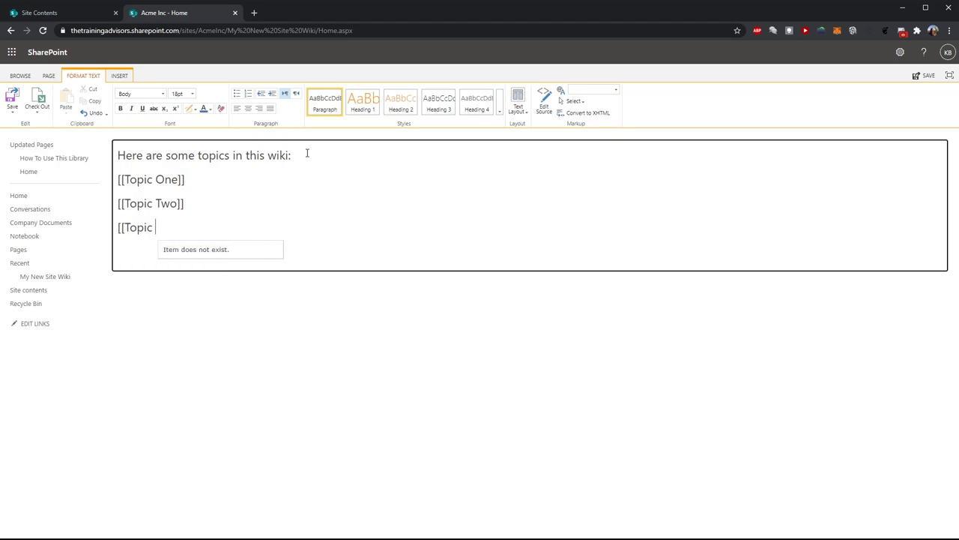
pyautogui.write('Three]]')
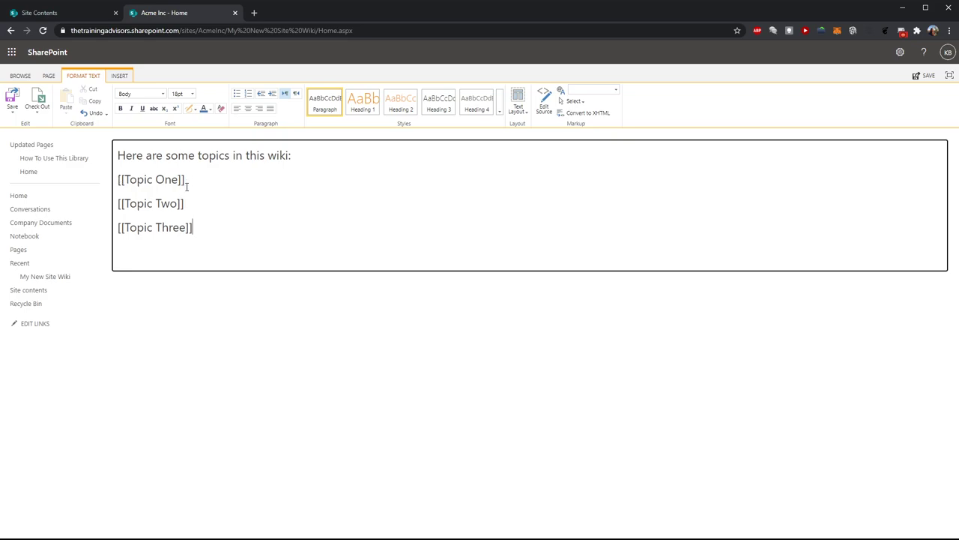
pyautogui.click(12, 97)
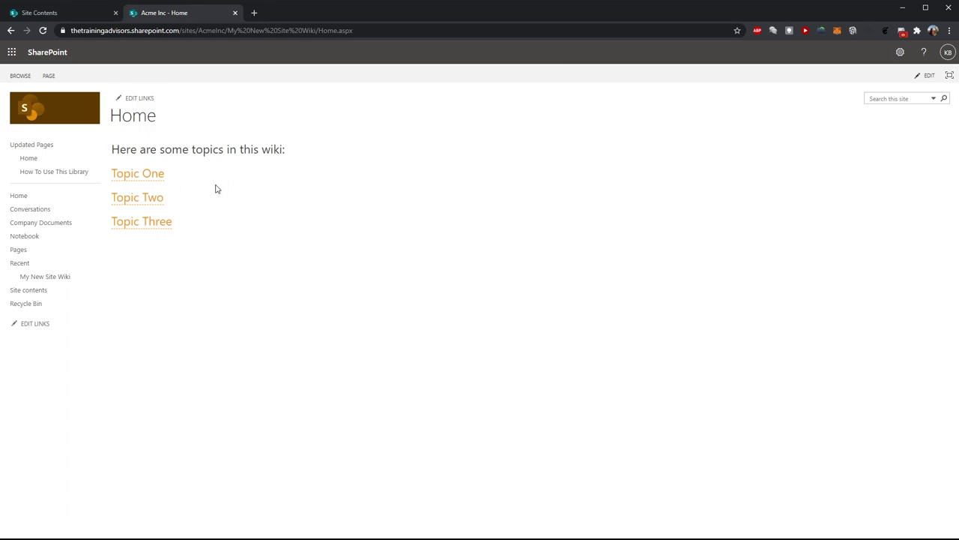
# Step: Follow the Topic One link and create the missing Topic One page
pyautogui.click(149, 176)
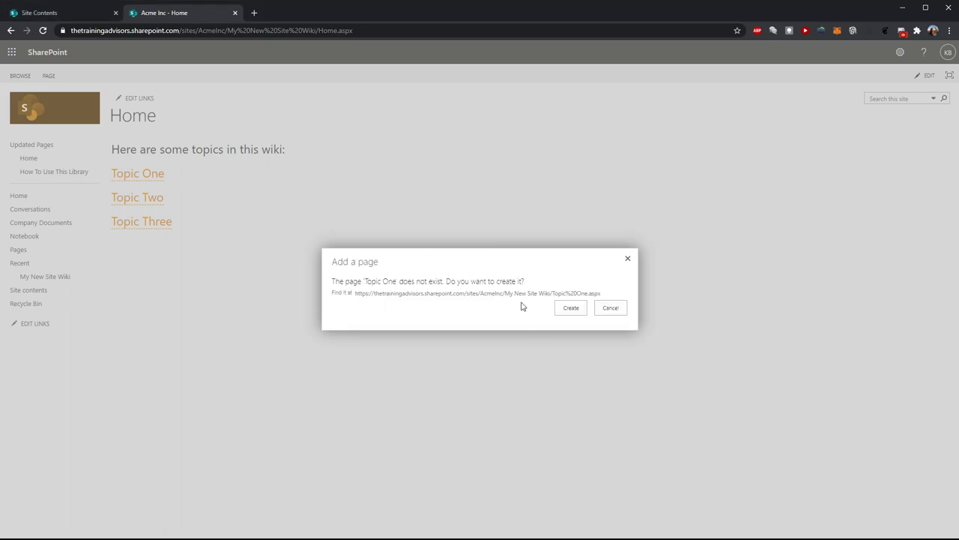
pyautogui.click(574, 310)
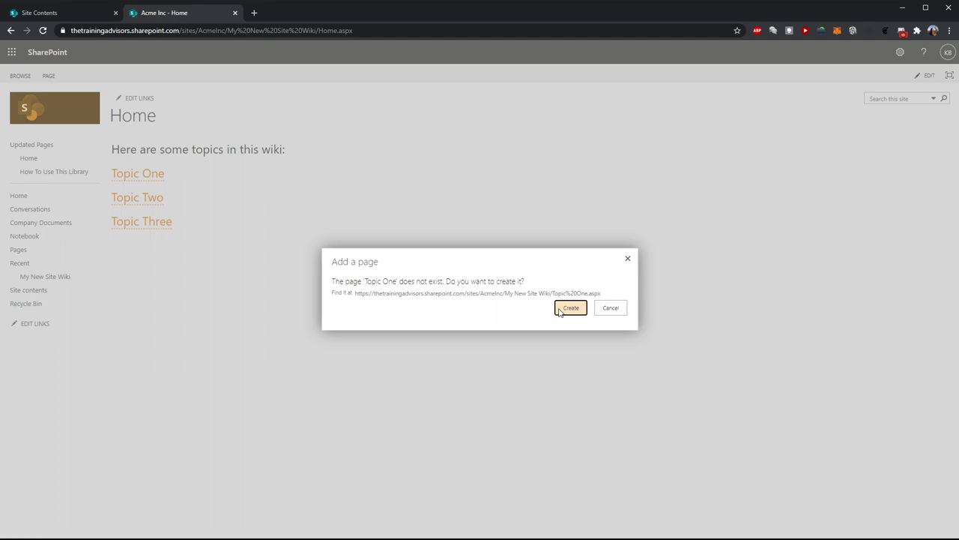
# Step: Write 'Here is the page for Topic One' and set that line to 24pt
pyautogui.click(559, 310)
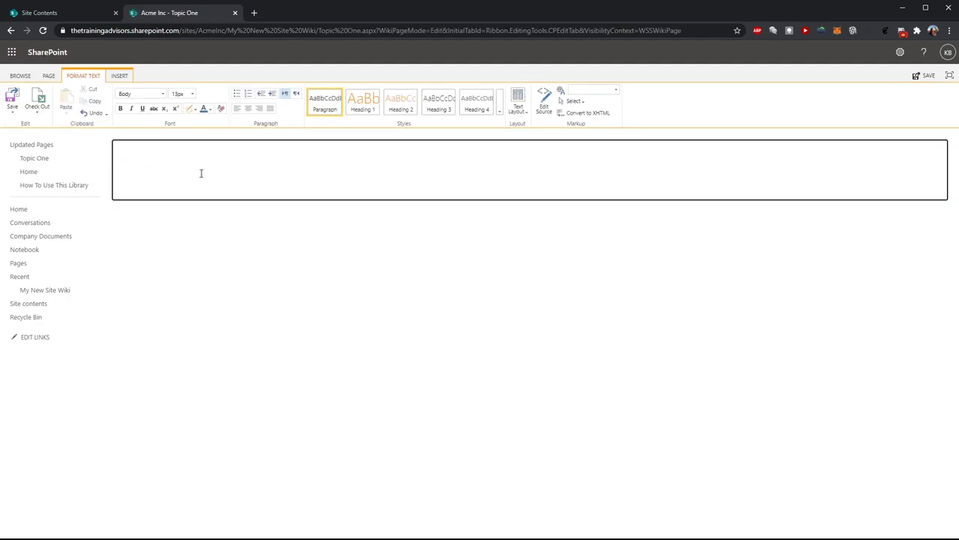
pyautogui.write('Here is the page for Topic One')
pyautogui.moveTo(210, 153); pyautogui.dragTo(78, 147)
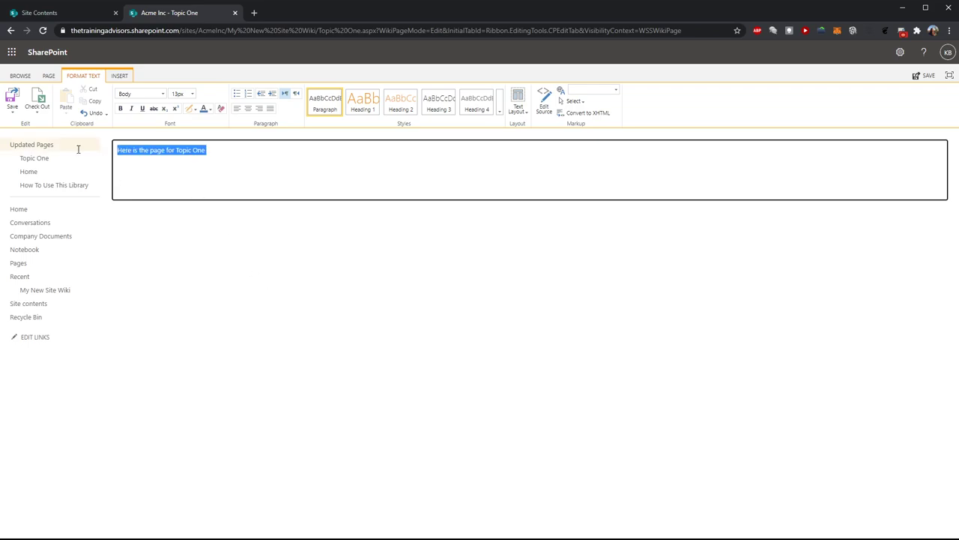
pyautogui.click(192, 93)
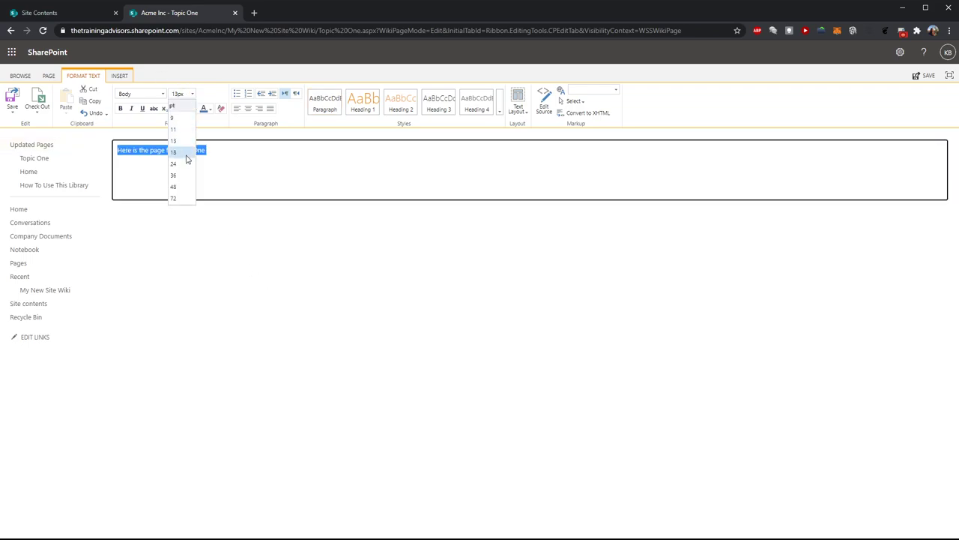
pyautogui.click(186, 163)
pyautogui.click(352, 158)
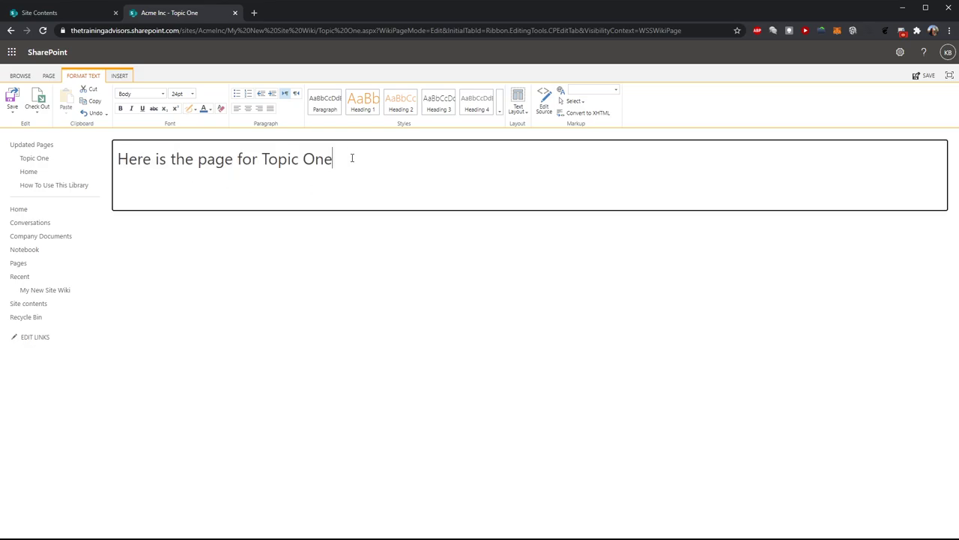
# Step: Add the line 'Are you interested in [[Topic Two]] instead?' below the intro
pyautogui.press('Return')
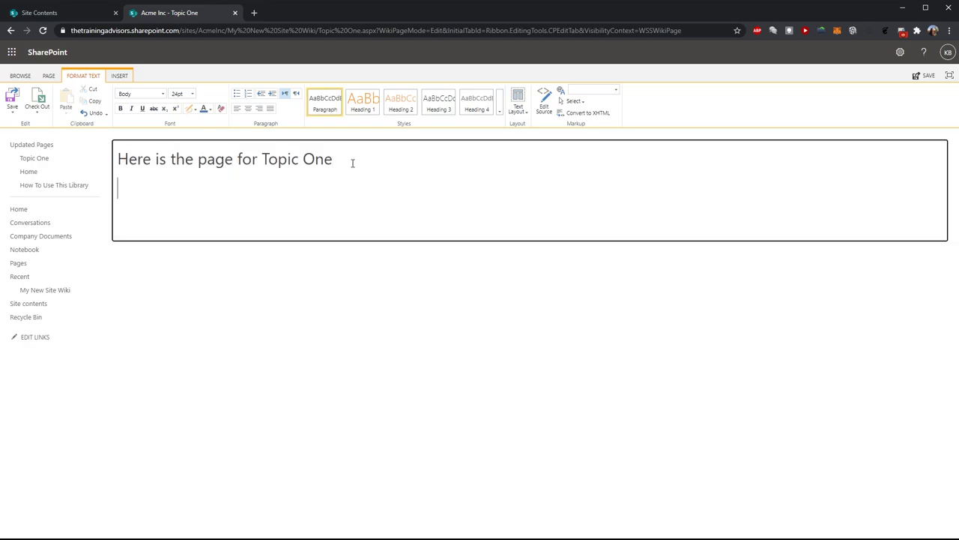
pyautogui.write('Are you interestse')
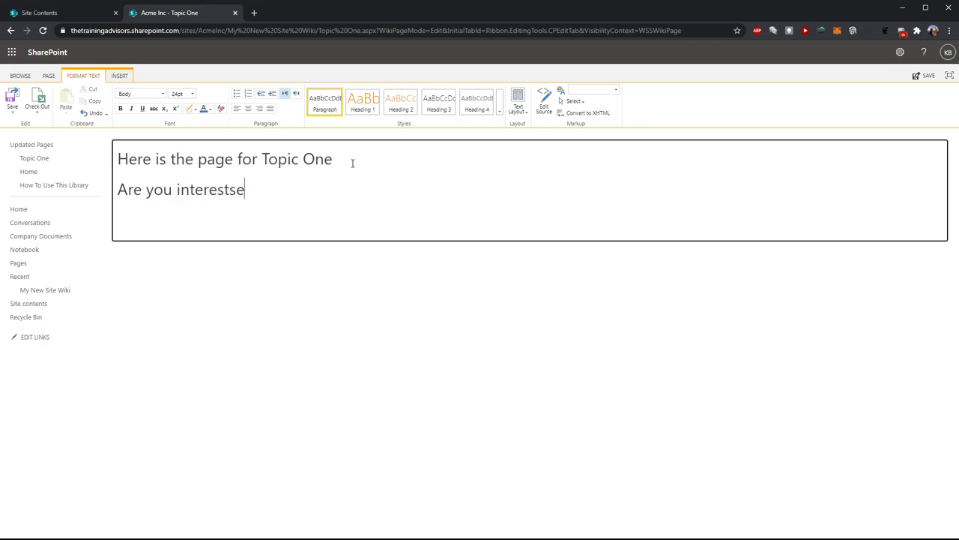
pyautogui.press('BackSpace')
pyautogui.press('BackSpace')
pyautogui.write('ed in [[Tpo')
pyautogui.press('BackSpace')
pyautogui.press('BackSpace')
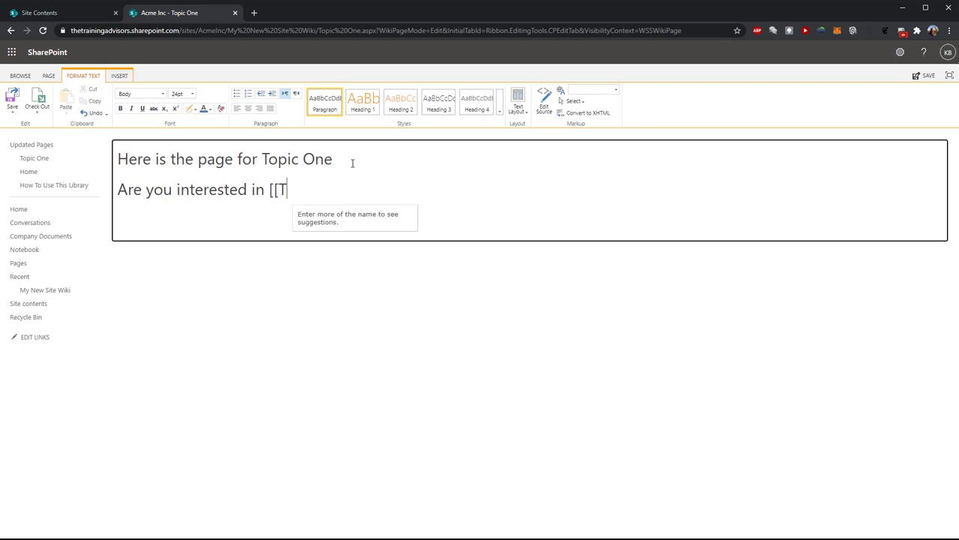
pyautogui.write('opic T')
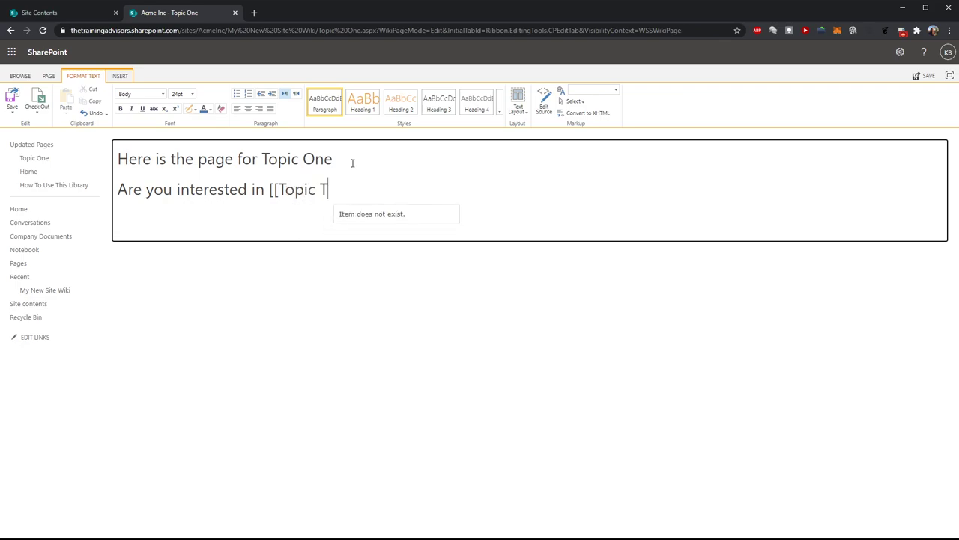
pyautogui.write('wo')
pyautogui.write(']] instead')
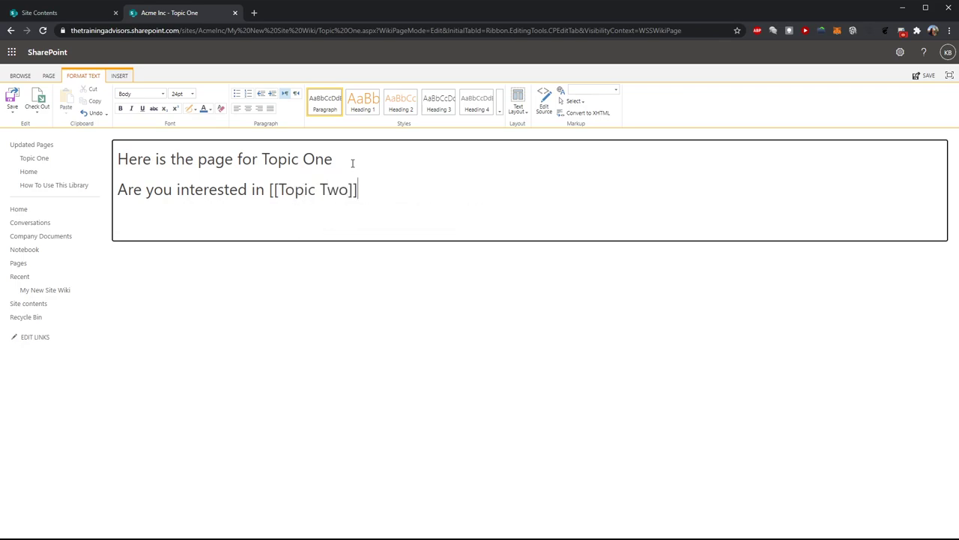
pyautogui.write('?')
# Step: Add a 'Back to [[Home]]' line and save the Topic One page
pyautogui.press('Return')
pyautogui.press('Return')
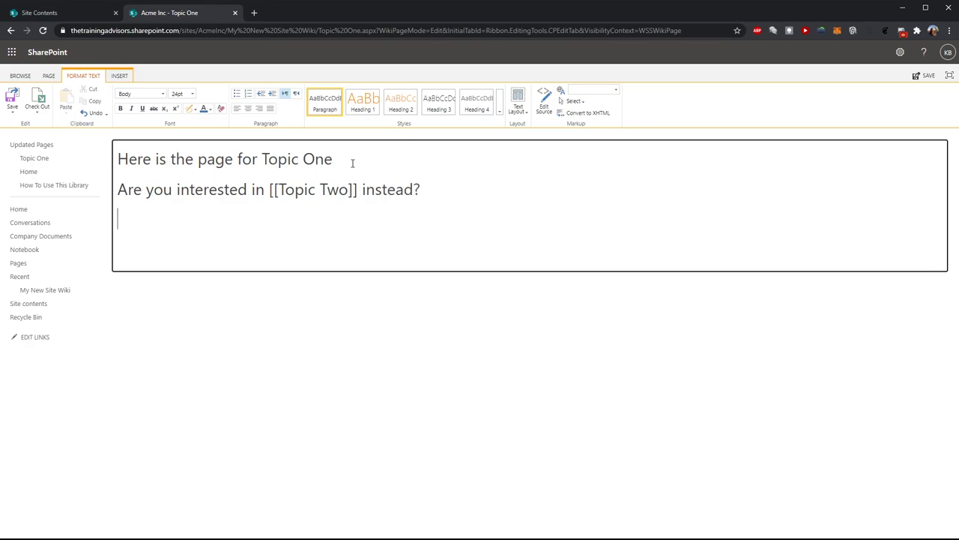
pyautogui.write('[[')
pyautogui.press('BackSpace')
pyautogui.press('BackSpace')
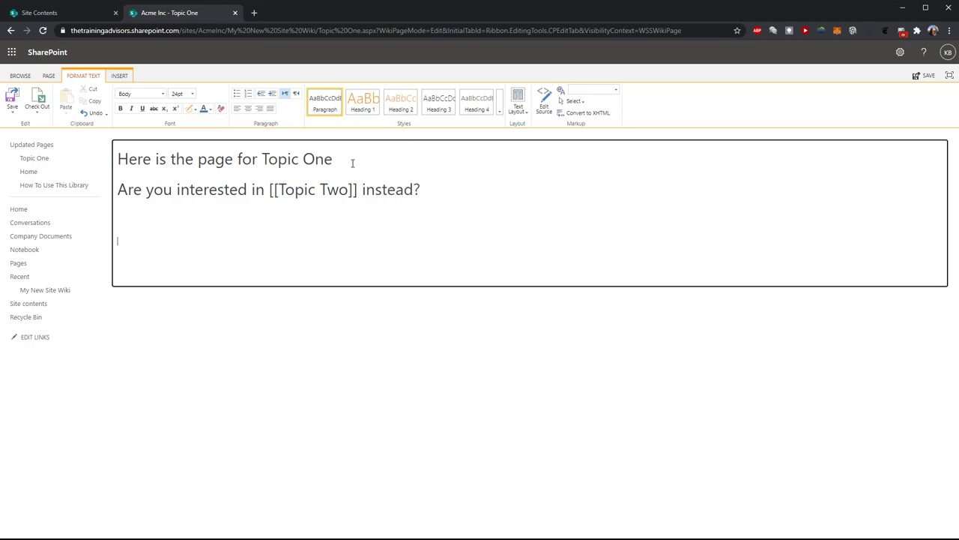
pyautogui.press('Return')
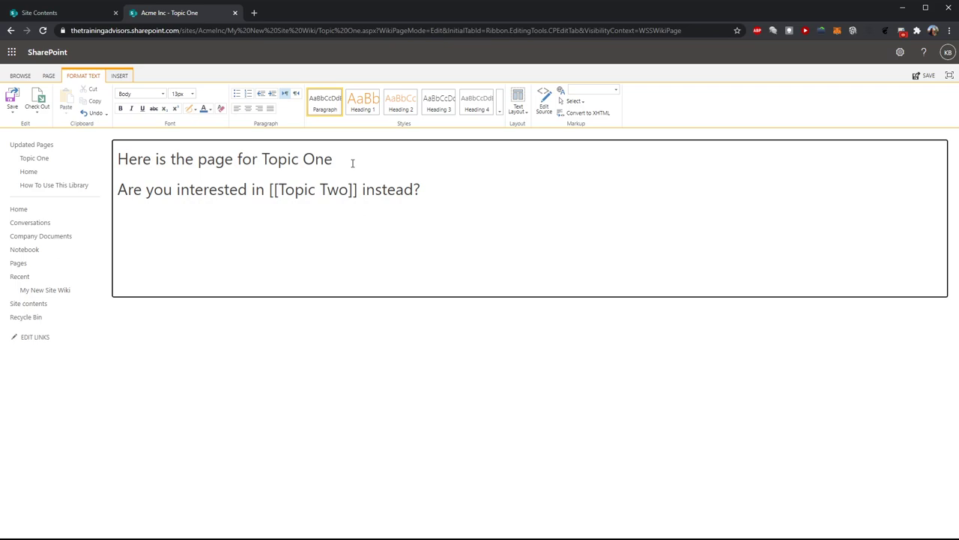
pyautogui.write('Back to [[')
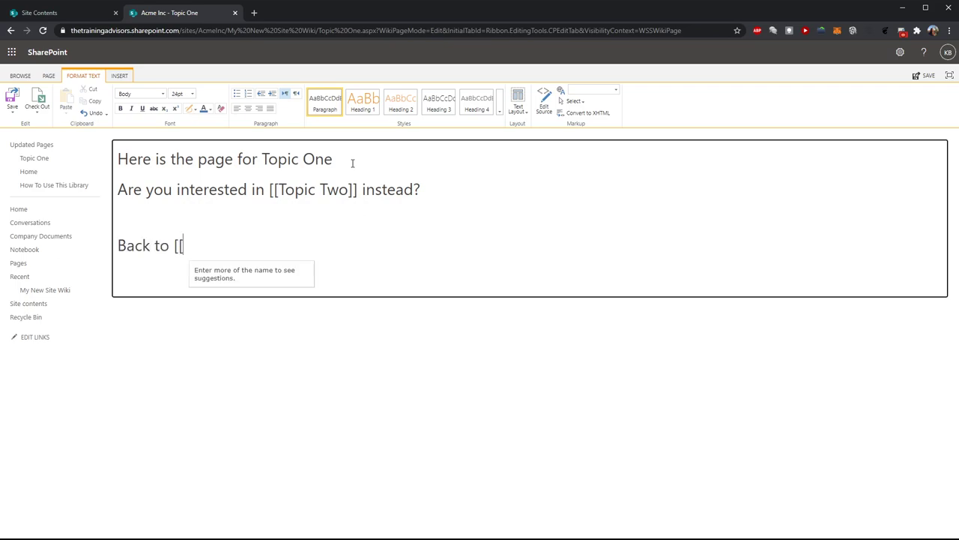
pyautogui.write('Home]]')
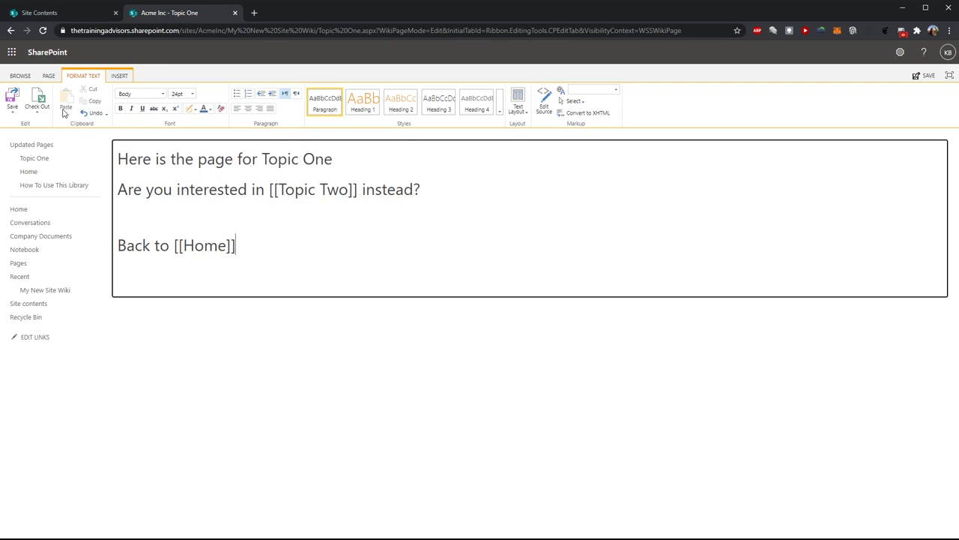
pyautogui.click(13, 97)
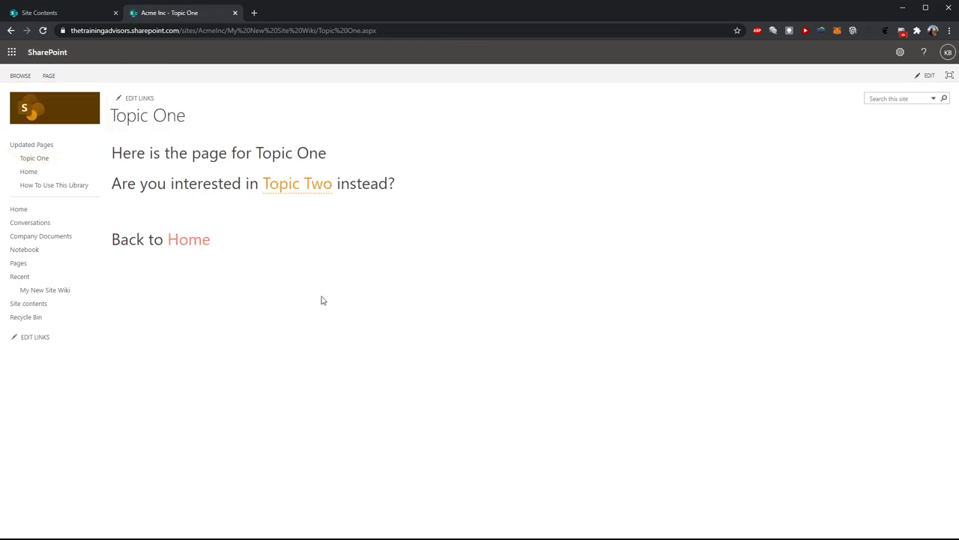
# Step: Check the links by going to Home, then Topic One, then back to Home
pyautogui.click(195, 240)
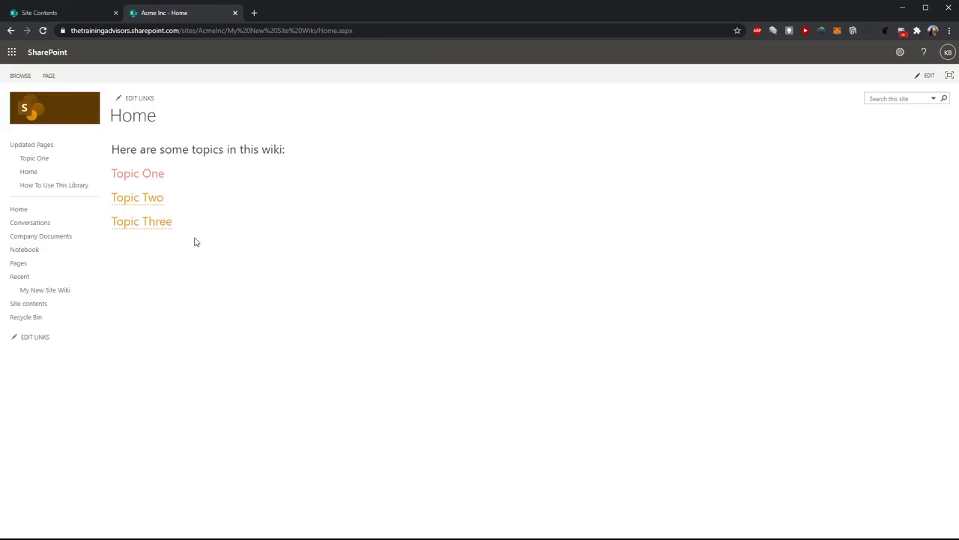
pyautogui.click(154, 177)
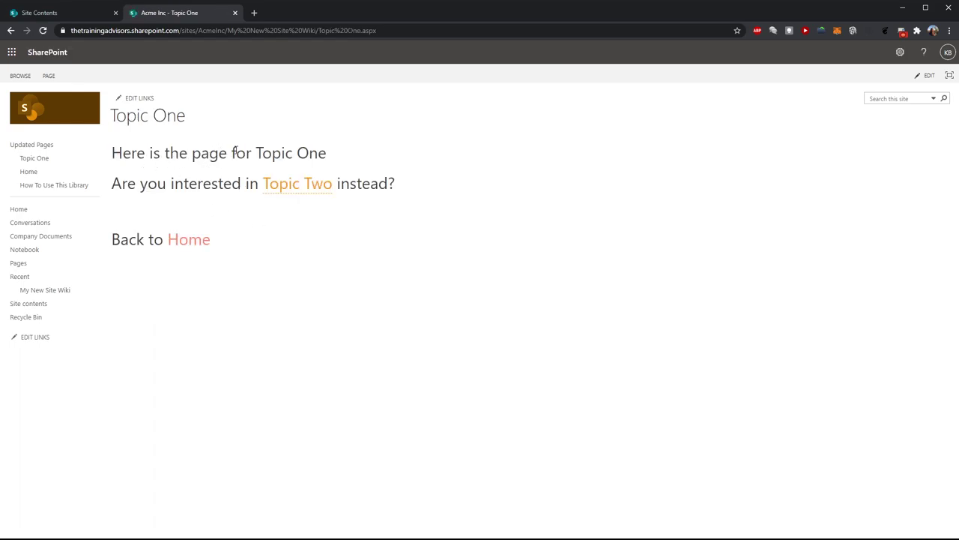
pyautogui.click(190, 242)
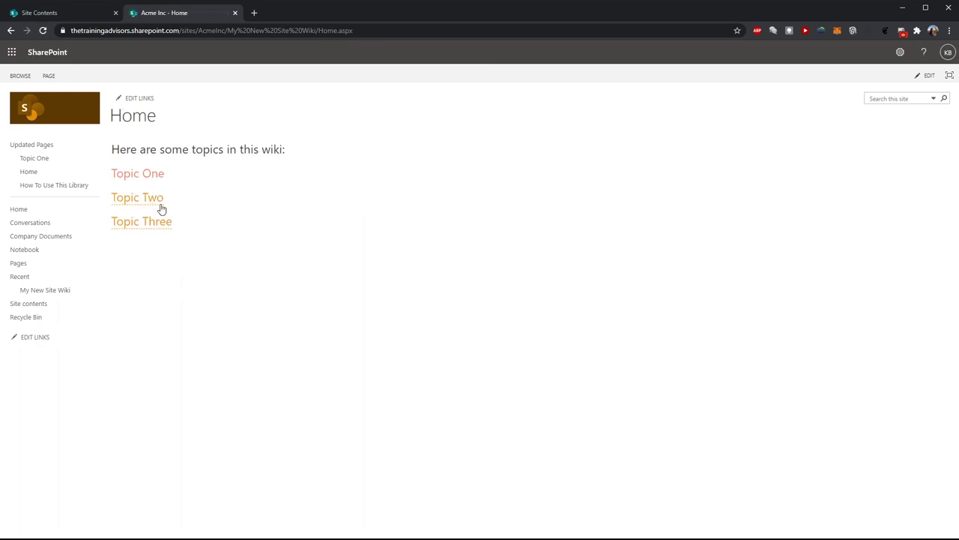
pyautogui.click(48, 77)
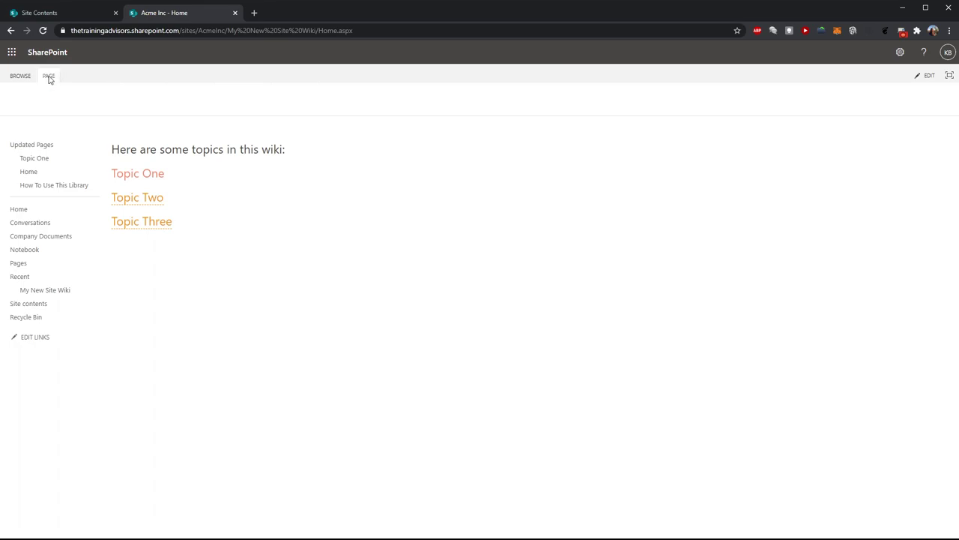
pyautogui.click(18, 98)
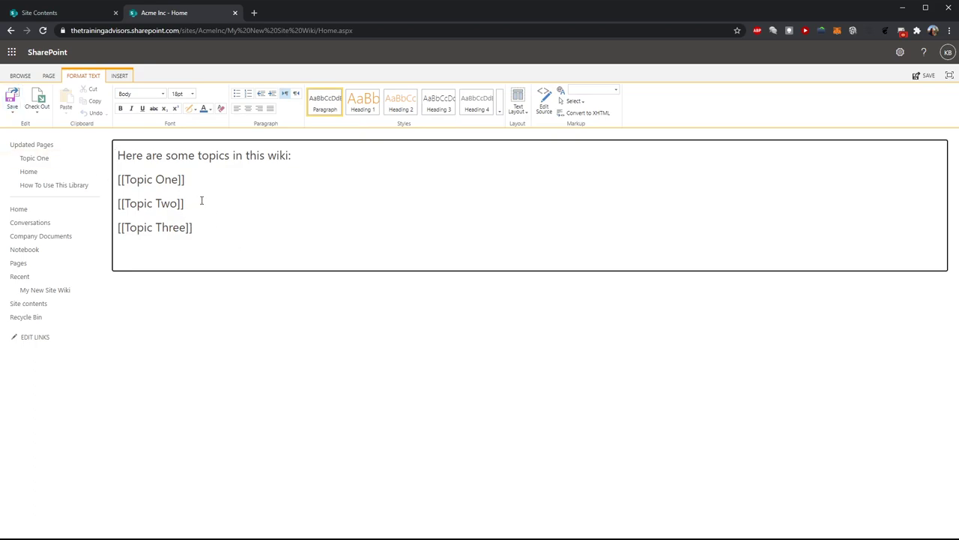
pyautogui.click(202, 200)
pyautogui.moveTo(216, 206); pyautogui.dragTo(112, 201)
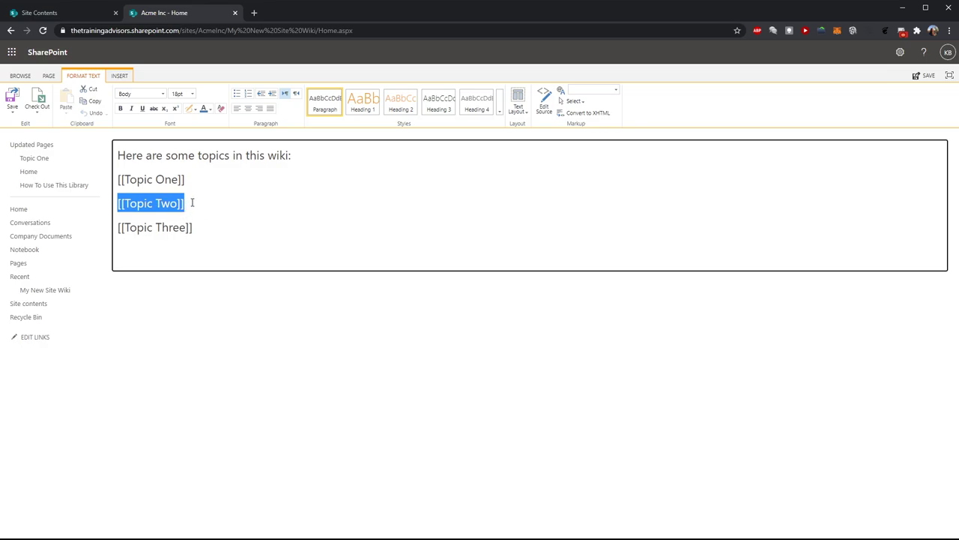
pyautogui.click(190, 204)
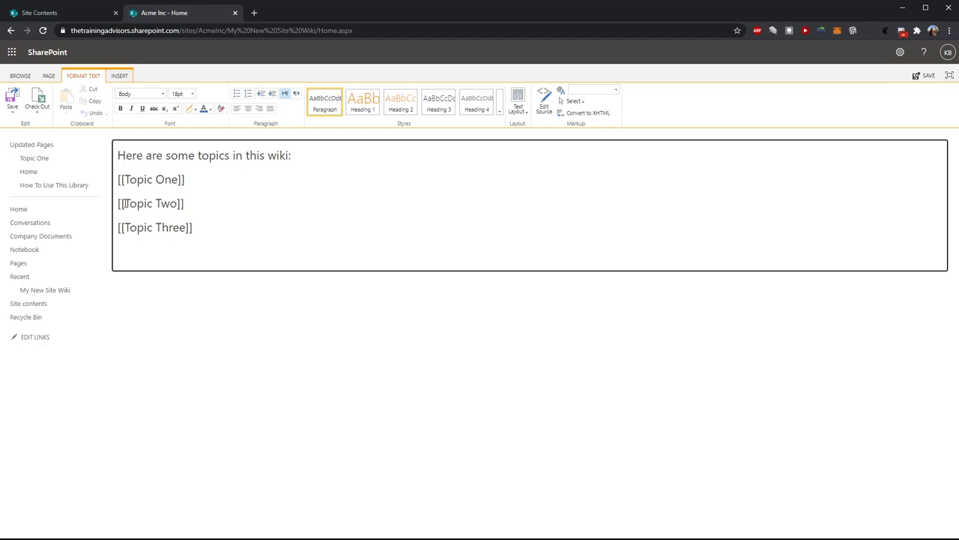
pyautogui.click(12, 99)
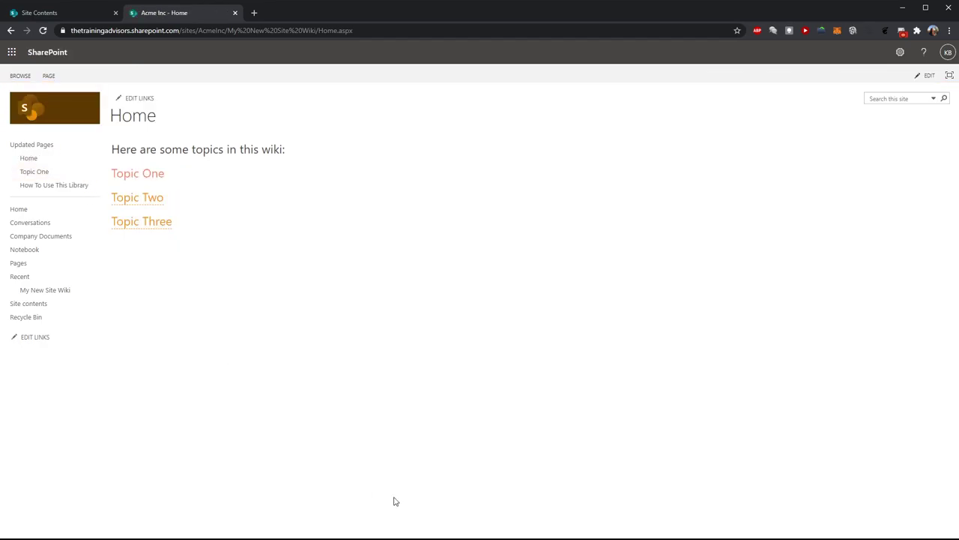